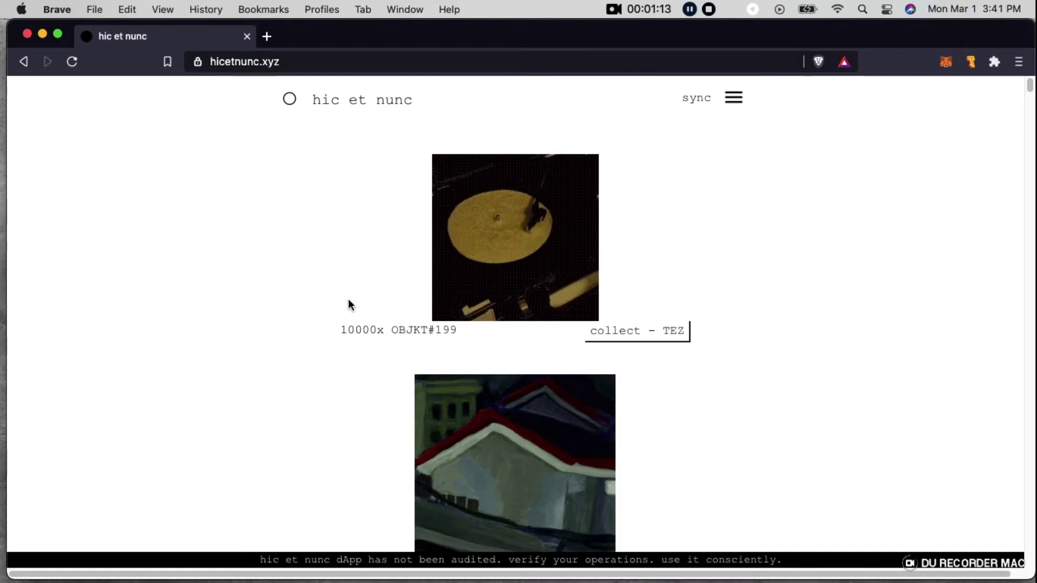
Browse the feed, then go to 'OBJKTs (mint NFTs)' from the navigation menu.
scroll(349, 305, down, 3)
scroll(349, 305, down, 5)
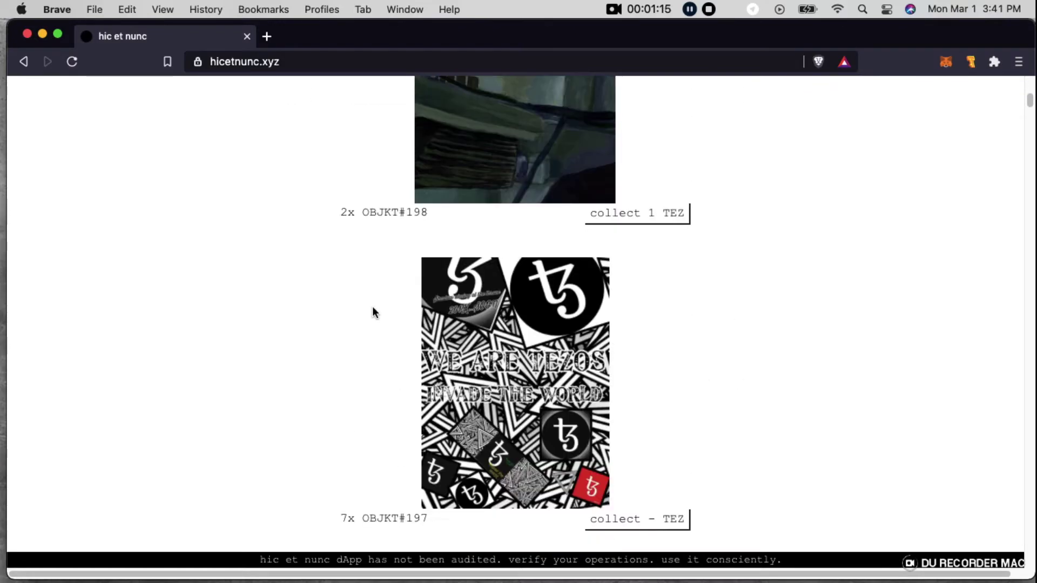
scroll(371, 308, down, 12)
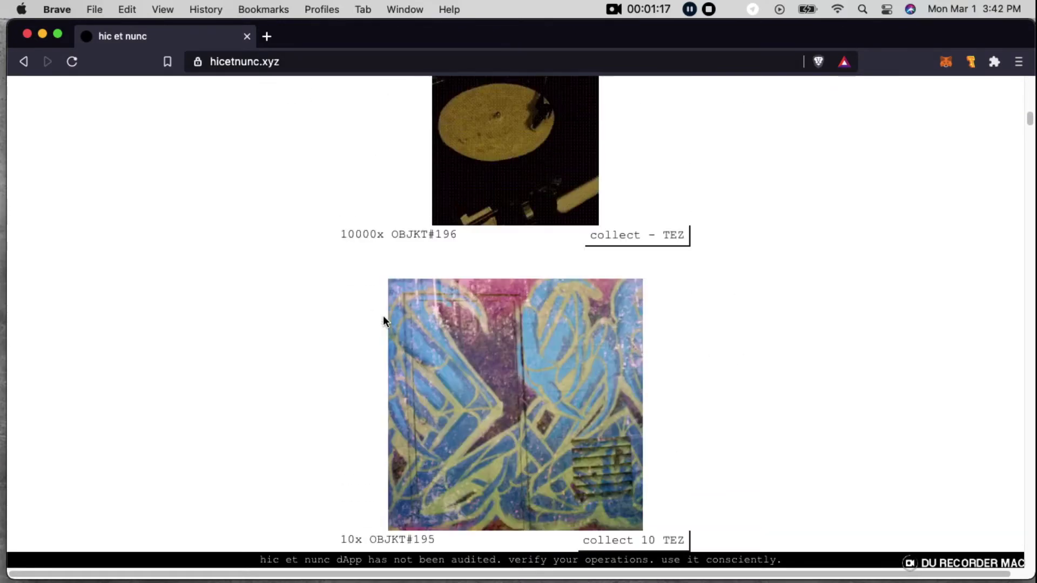
scroll(382, 320, down, 8)
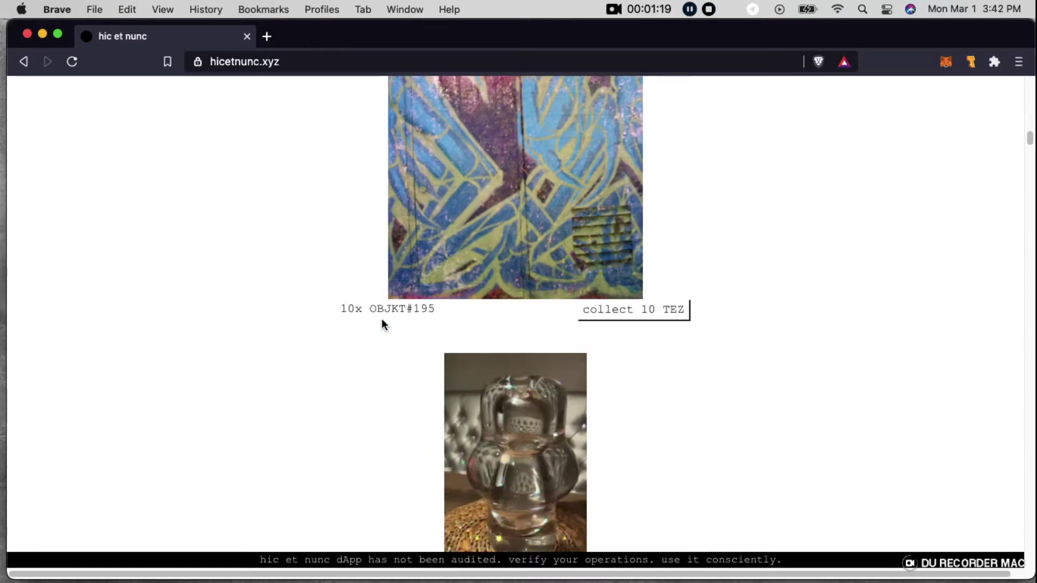
scroll(382, 321, down, 10)
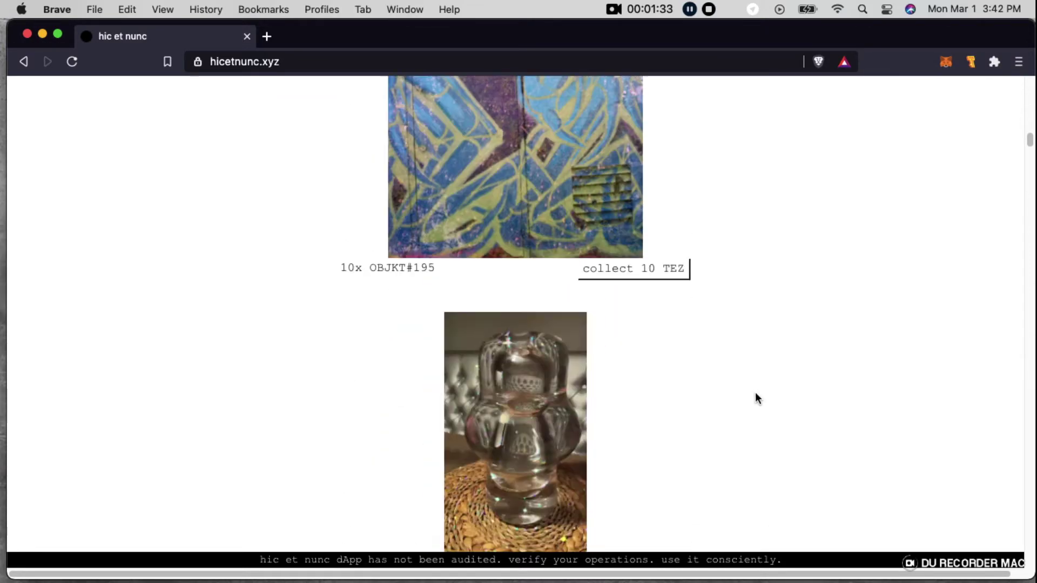
scroll(758, 389, up, 20)
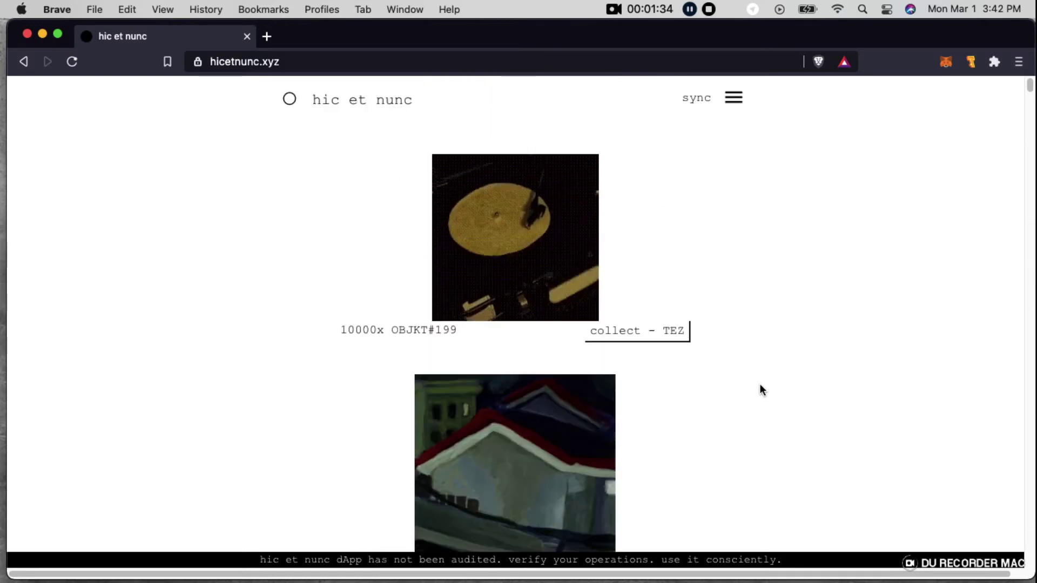
click(733, 101)
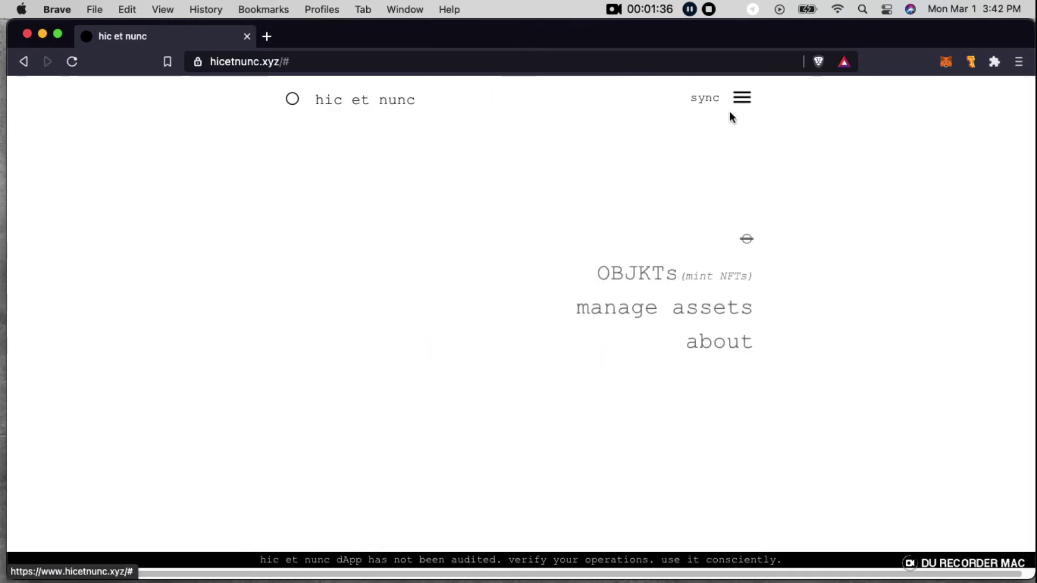
click(668, 280)
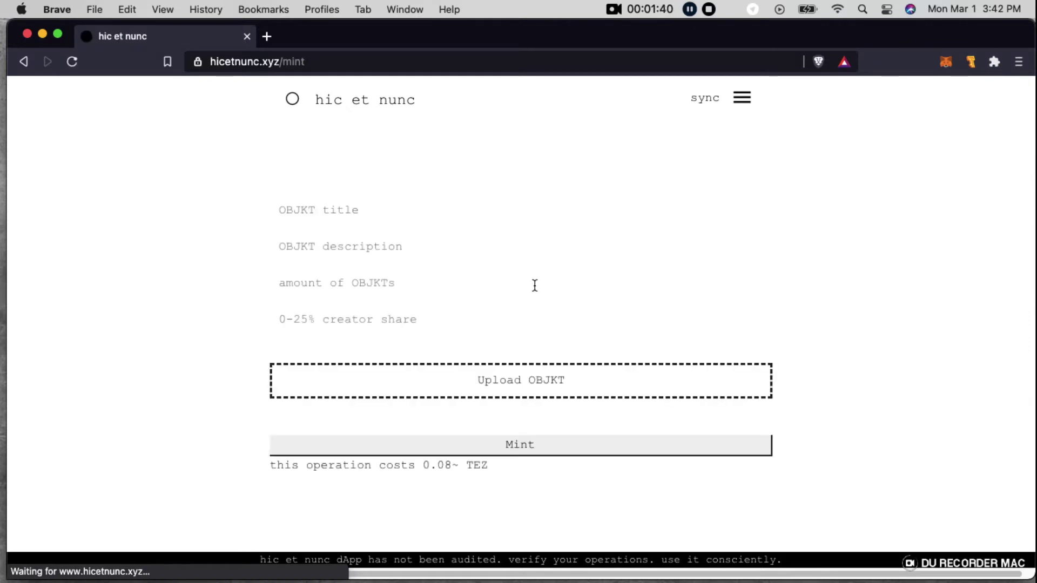
Sync the Temple wallet with hic et nunc by approving the connection request.
click(705, 101)
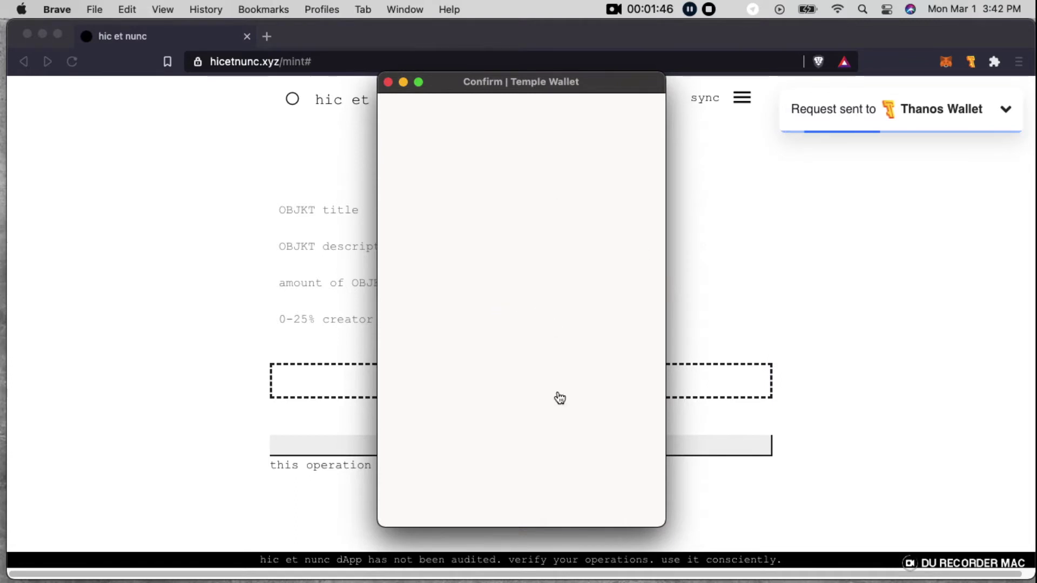
click(615, 508)
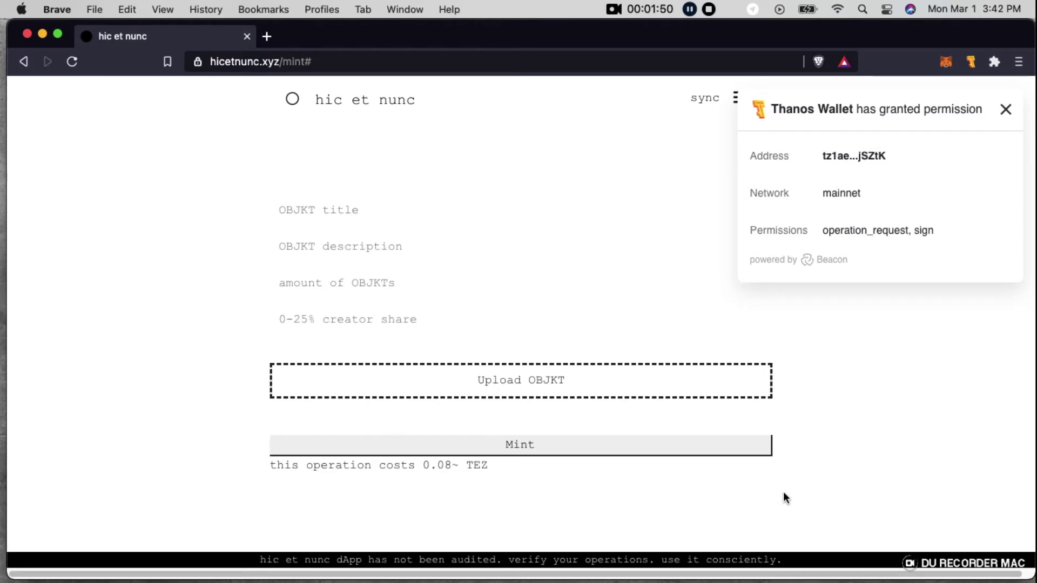
click(336, 210)
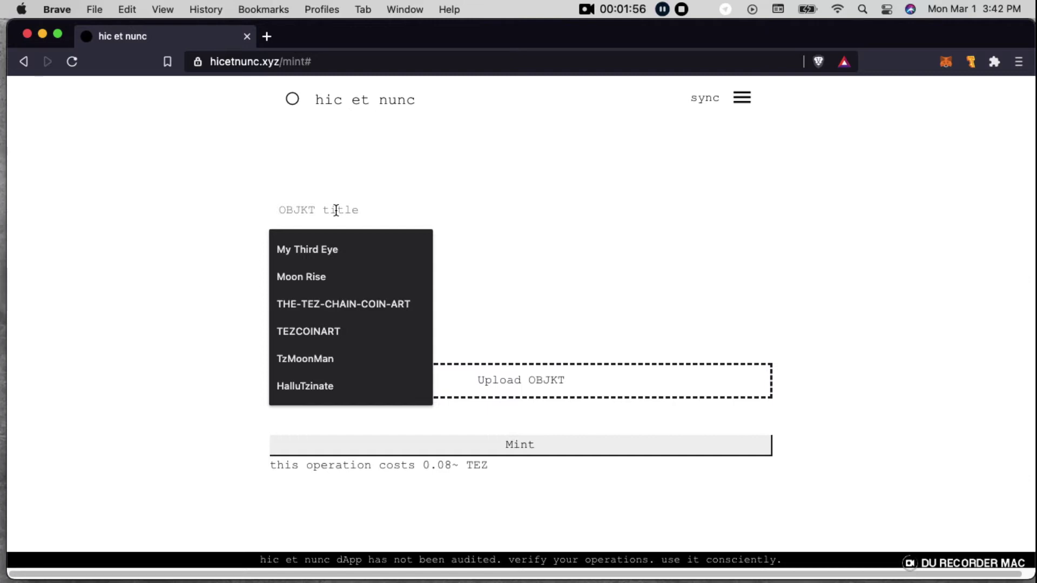
Enter the title 'MotherNature' and the description 'Fractal Mixed Media Of a Flower'.
text(Mother)
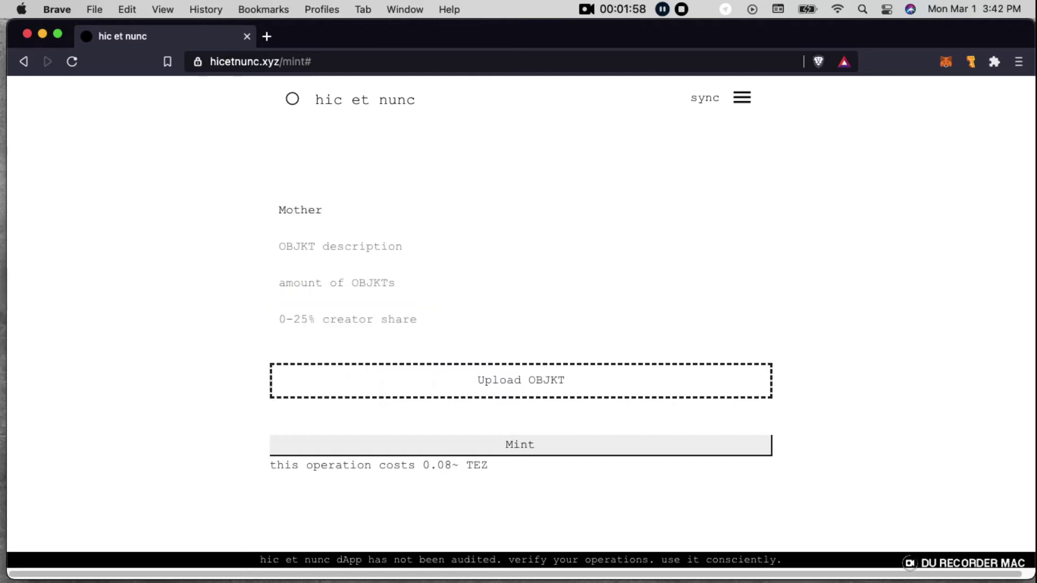
text(Nature)
click(349, 246)
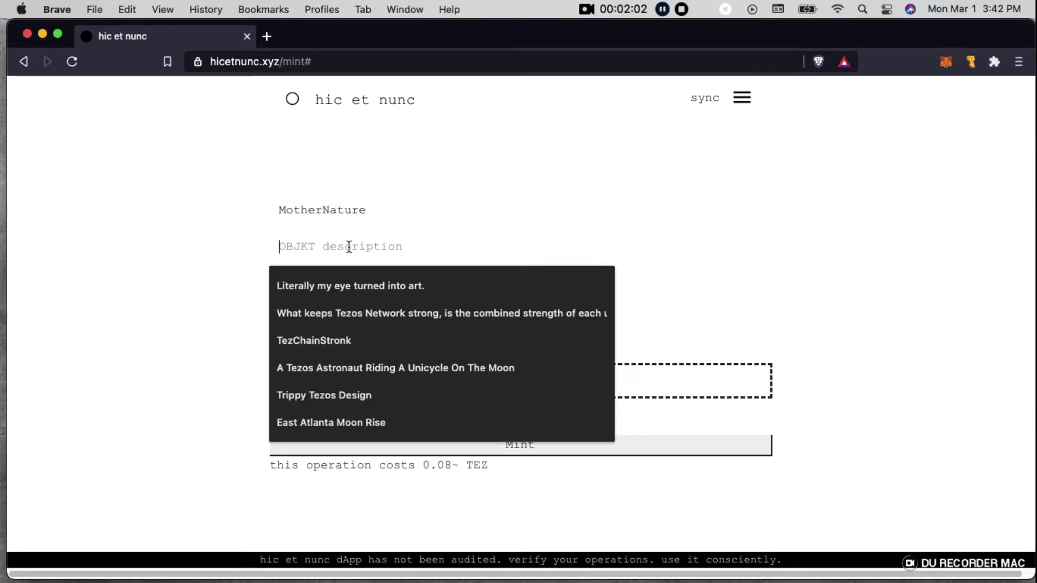
text(Frac)
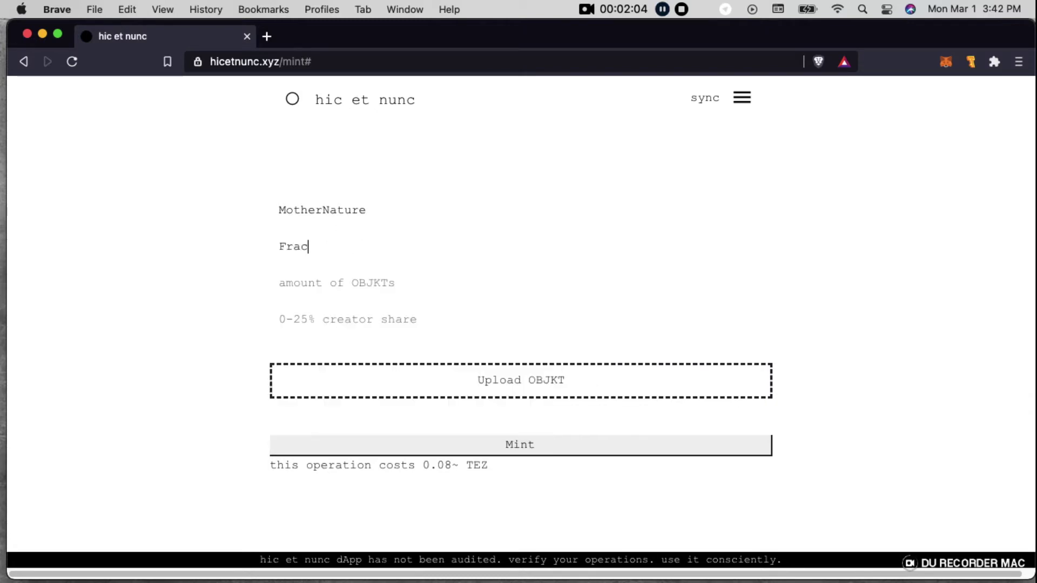
text(tal Mix)
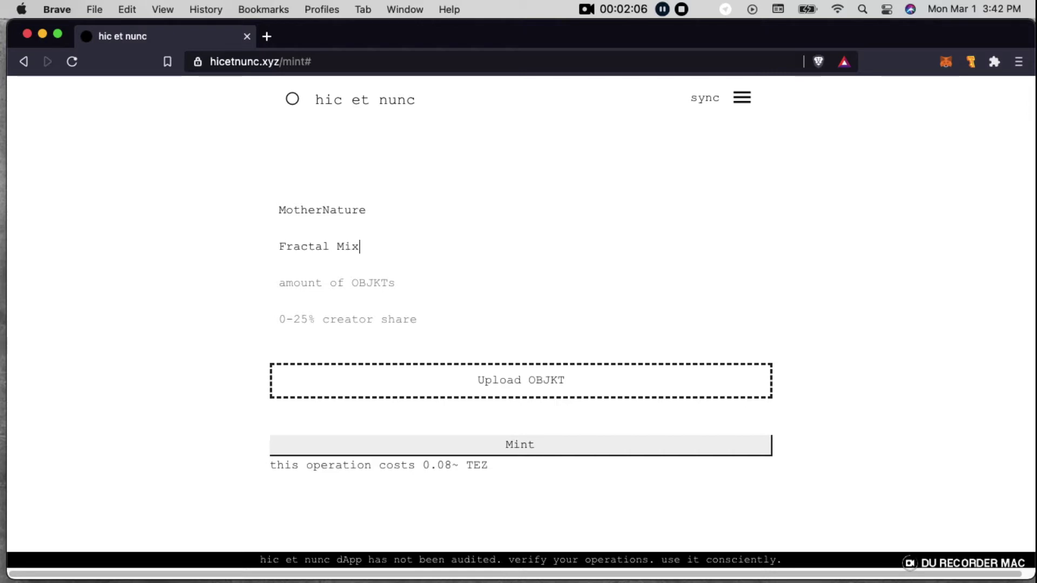
text(ed Media)
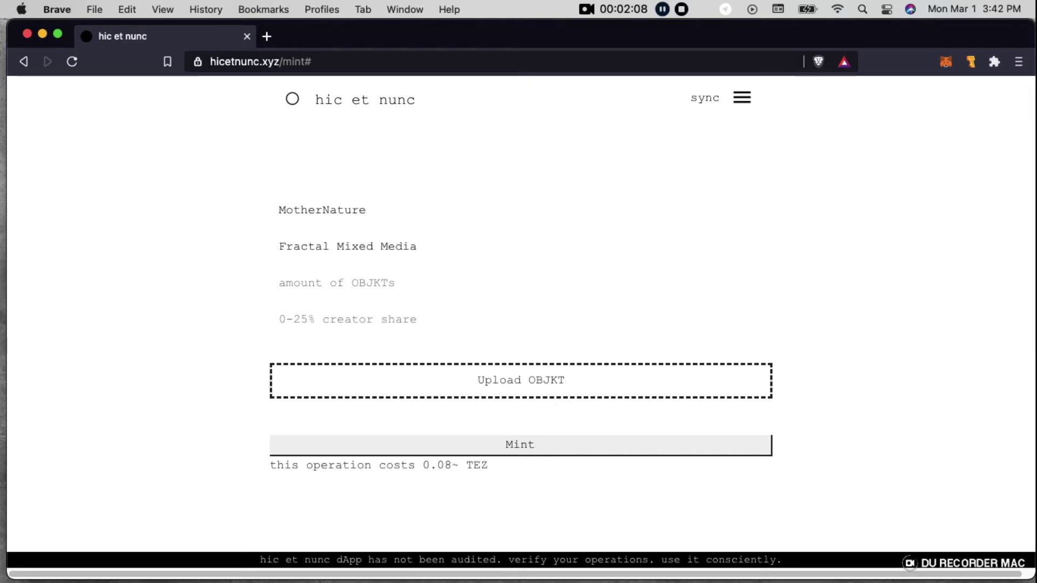
text(Of a Flower)
Set the edition amount to 1 and the creator share to 15%.
click(310, 283)
text(1)
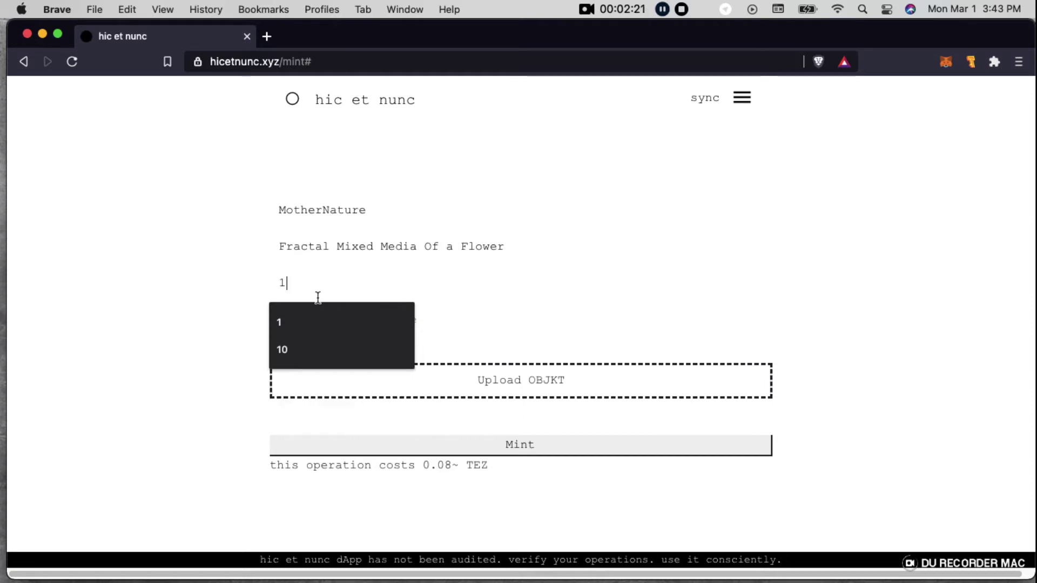
click(444, 311)
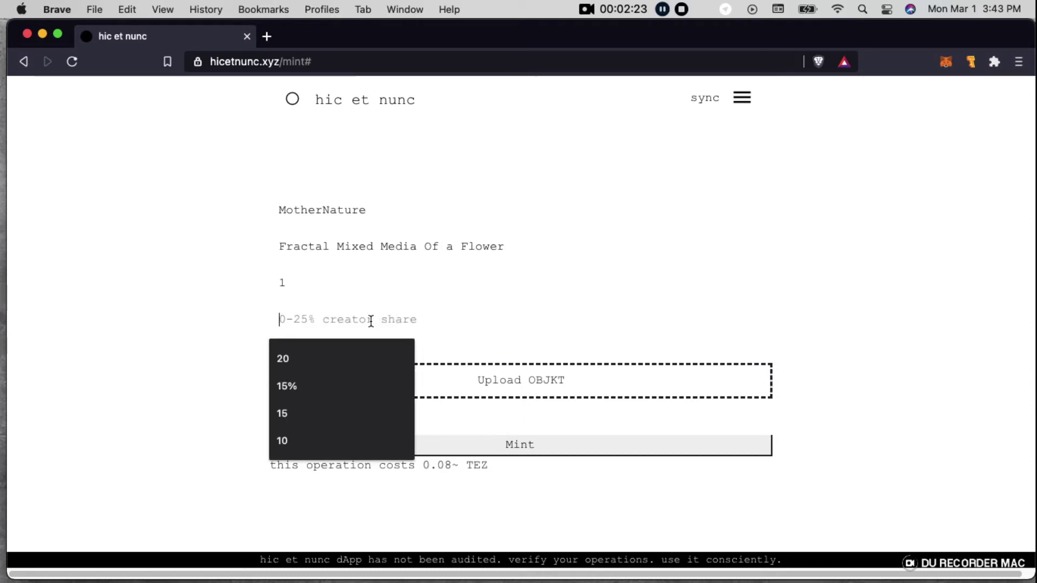
text(15)
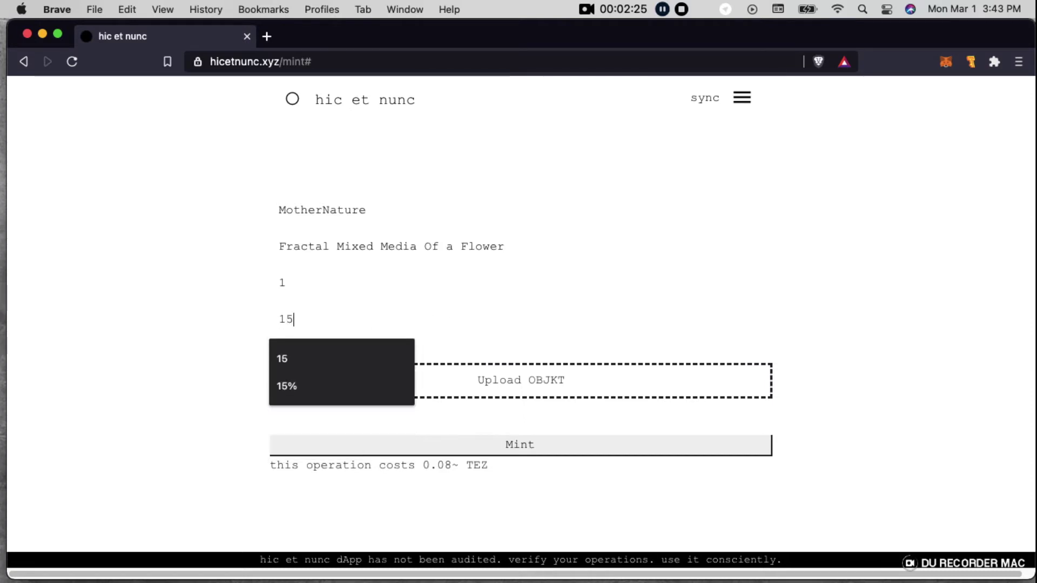
click(212, 341)
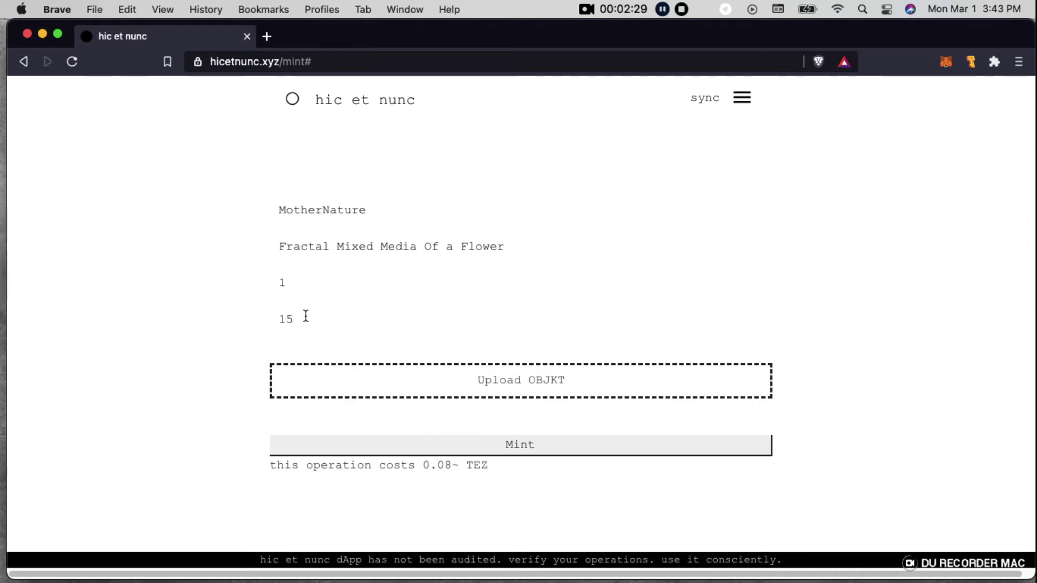
click(507, 381)
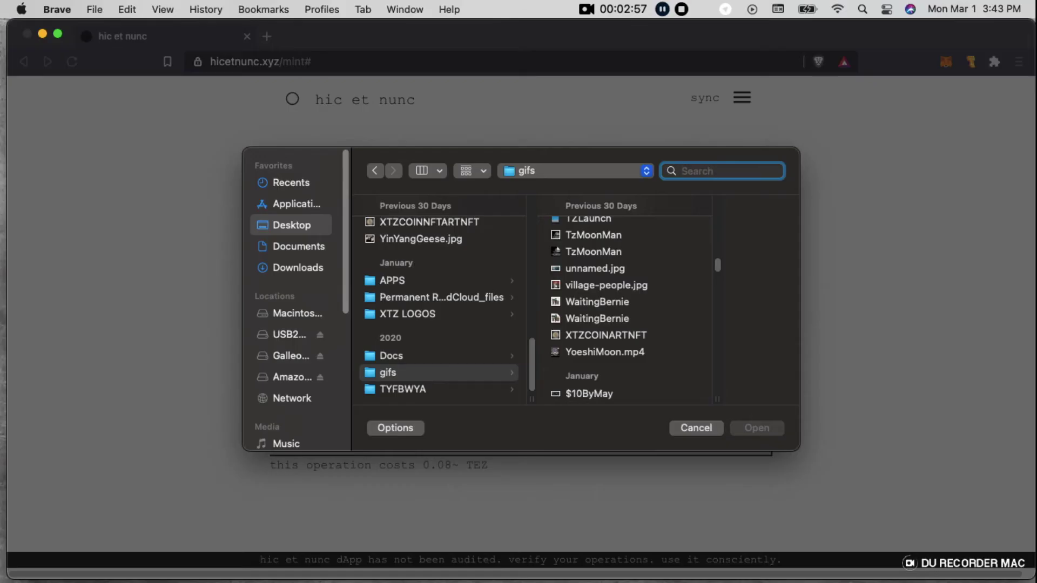
Search 'mother' in the file dialog and attach MotherNature.jpg as the artwork.
text(mother)
click(442, 272)
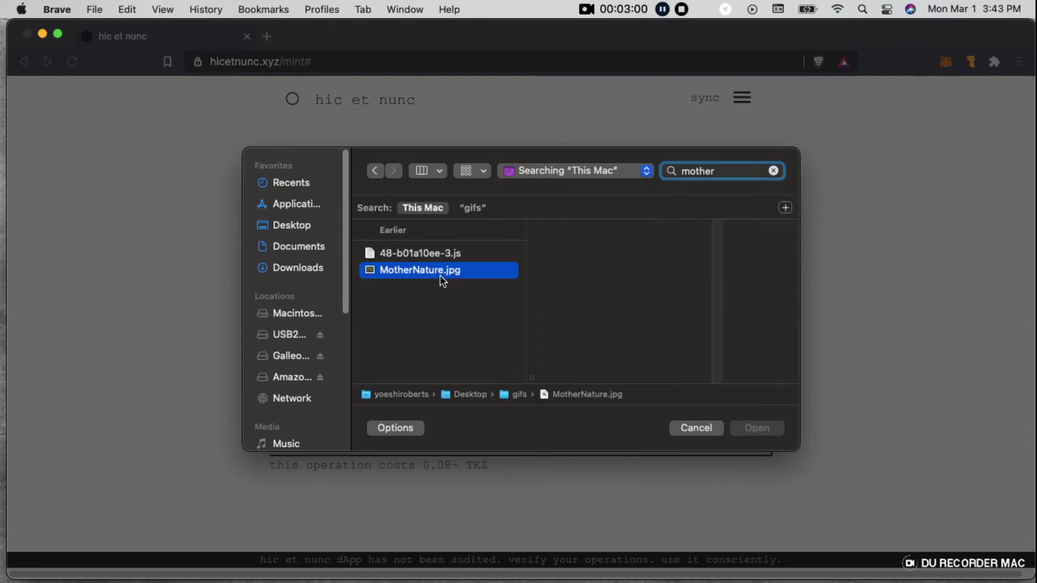
click(759, 428)
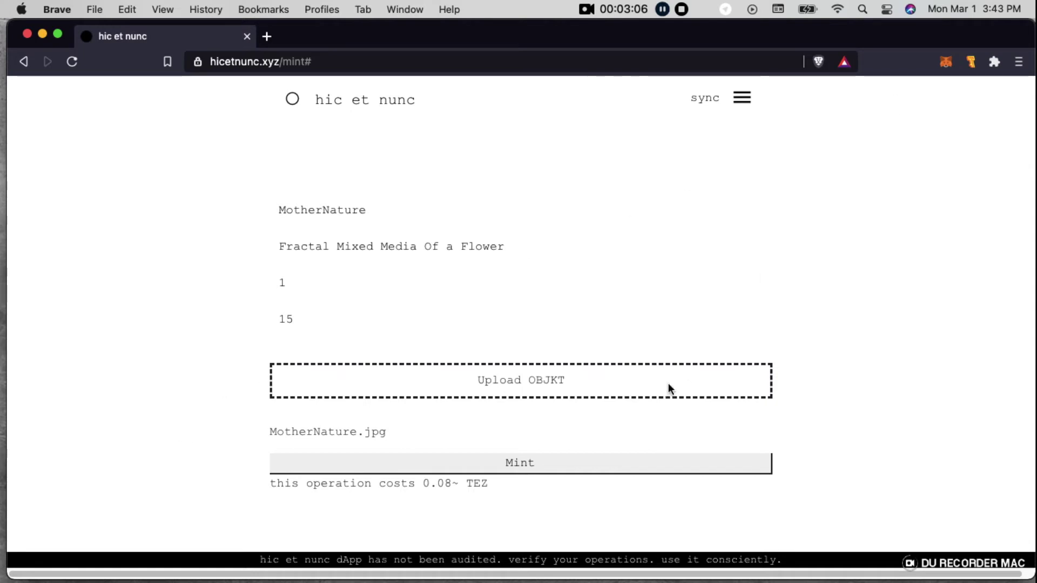
Mint MotherNature, confirm the transaction in Temple Wallet, and bring up the wallet panel.
click(533, 465)
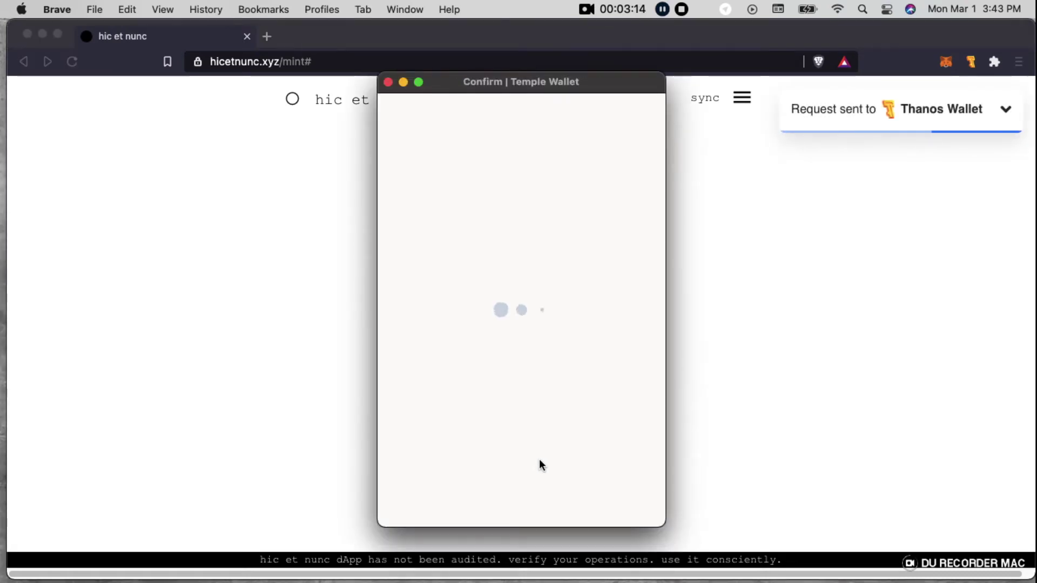
click(604, 505)
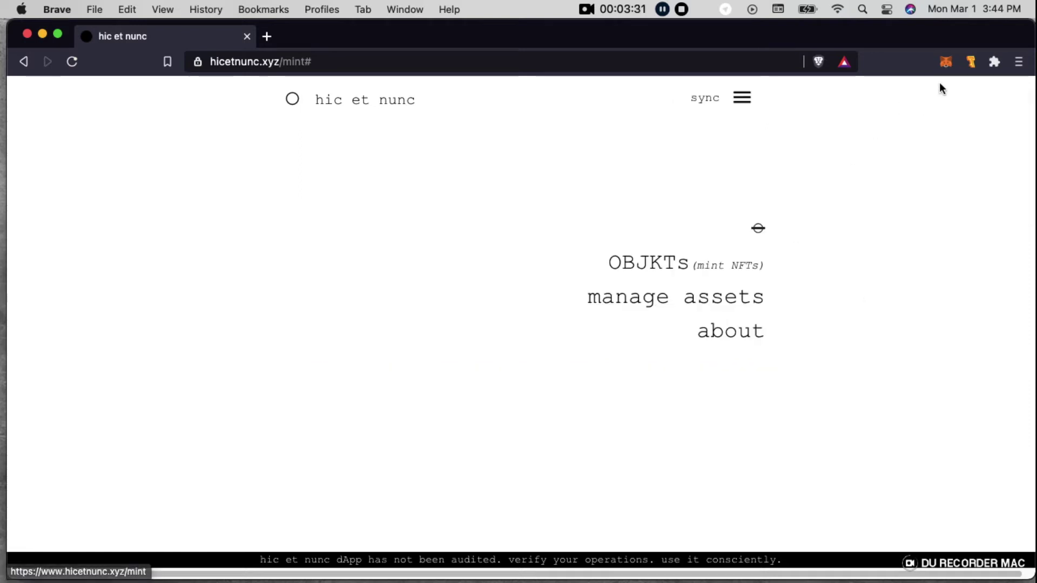
click(968, 66)
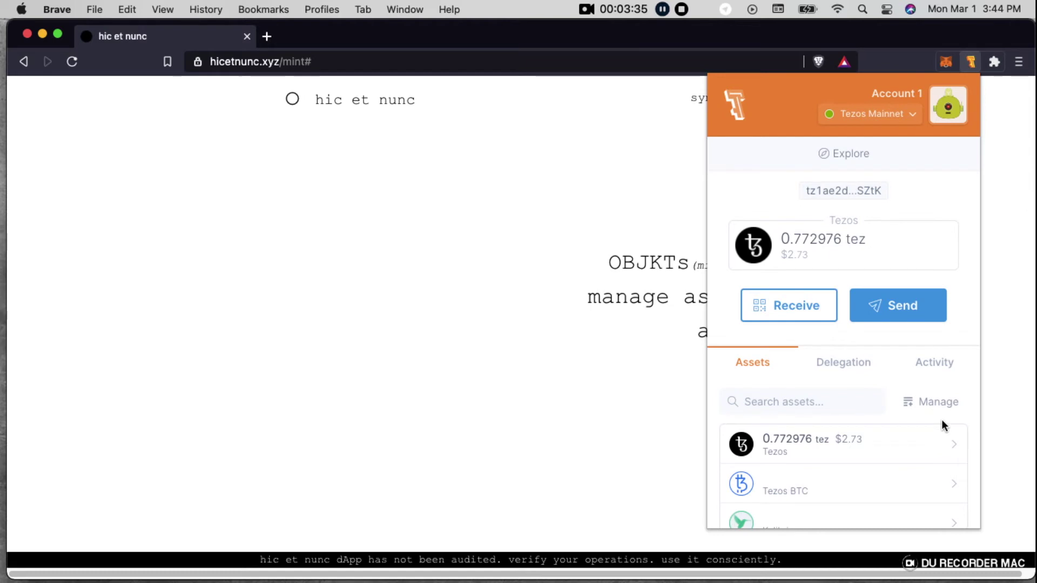
View the Temple Wallet Activity list to find the pending mint interaction.
click(943, 371)
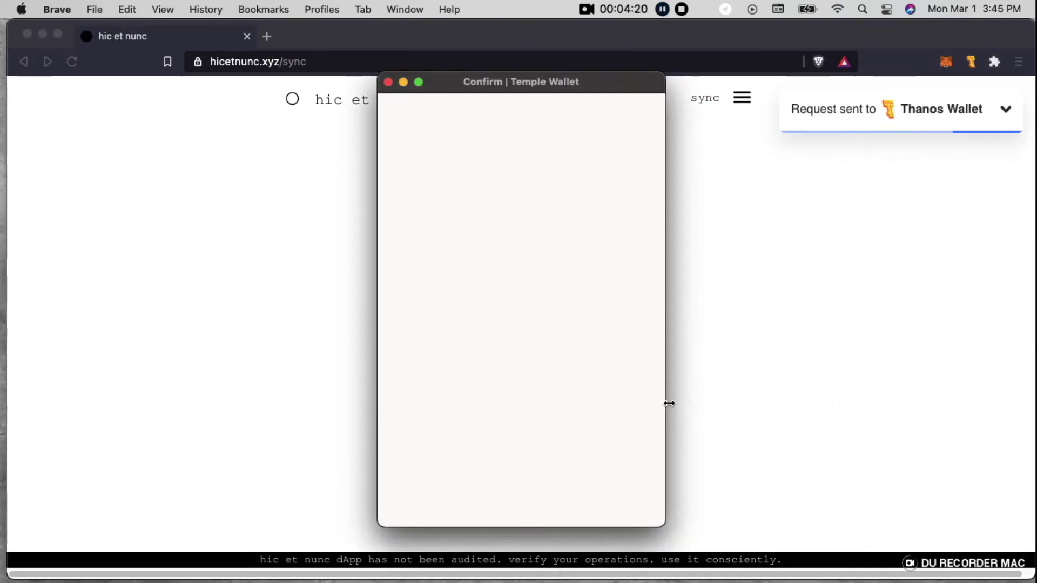
Approve the wallet connection, open OBJKT#201 from the profile, then approve another connection request.
click(594, 515)
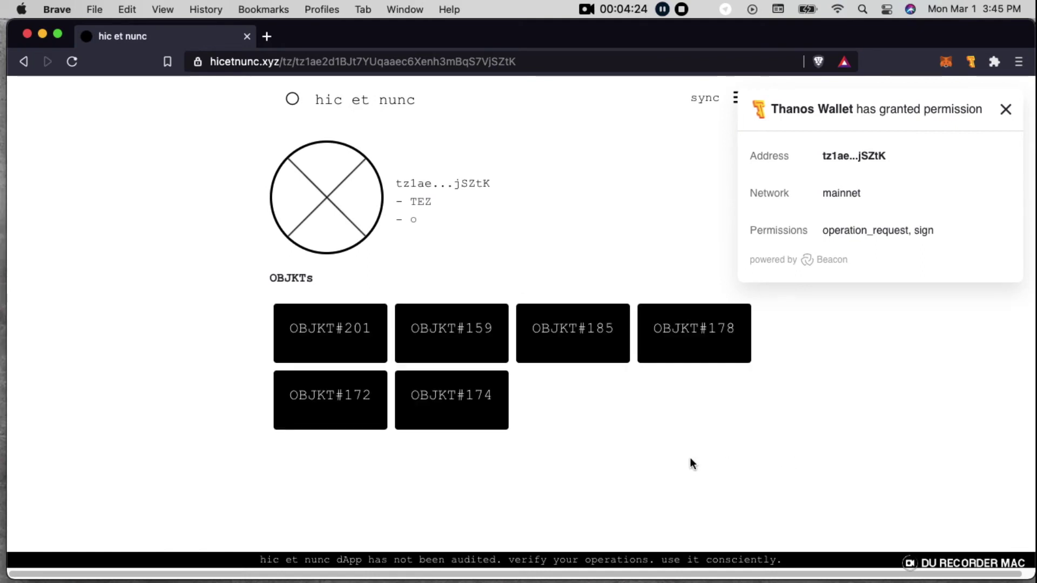
click(337, 332)
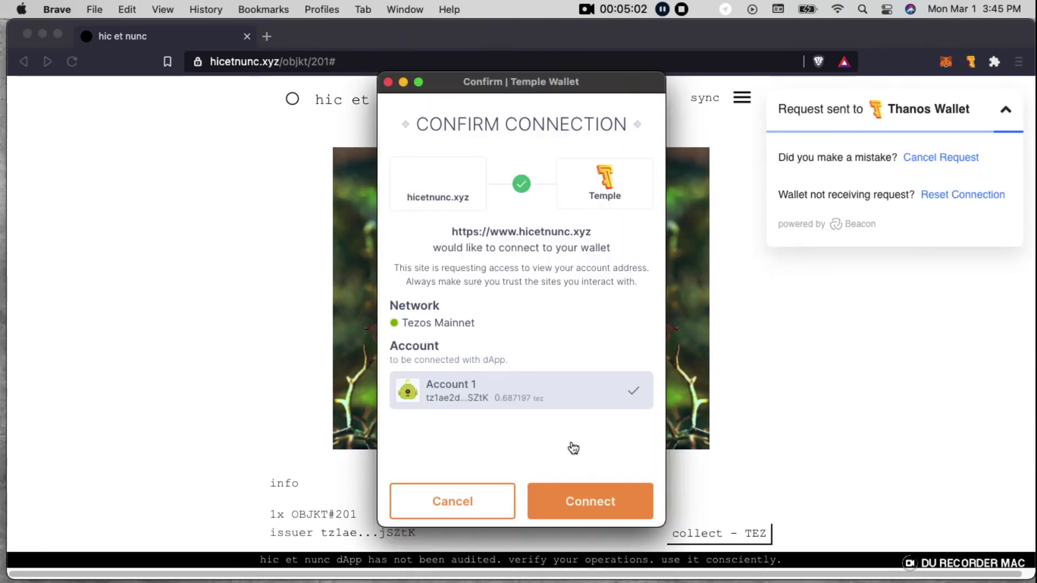
click(604, 513)
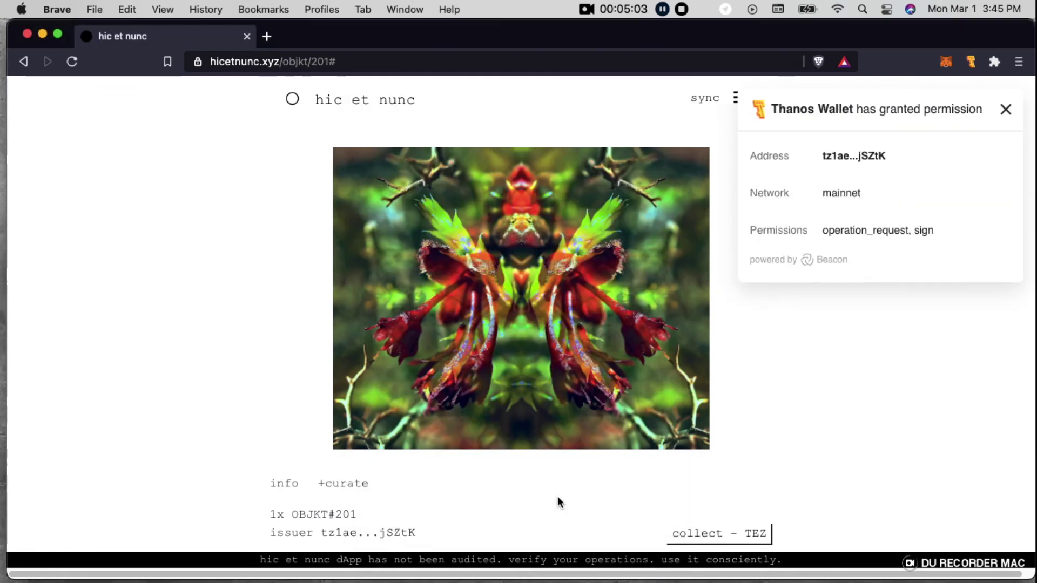
Fill the +curate form with 1 OBJKT at 10000000 mutez each and submit it.
click(348, 484)
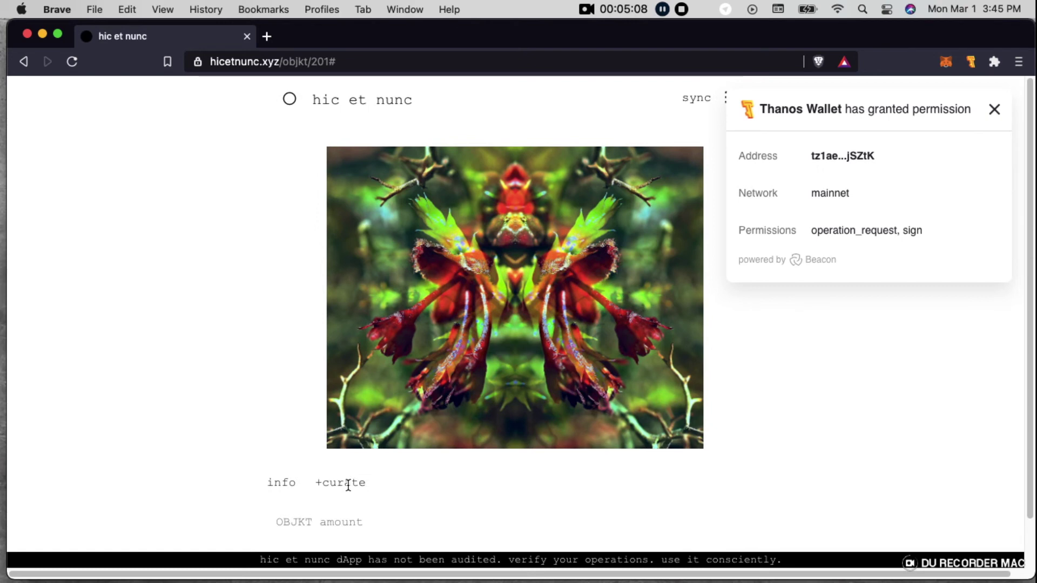
scroll(497, 496, down, 2)
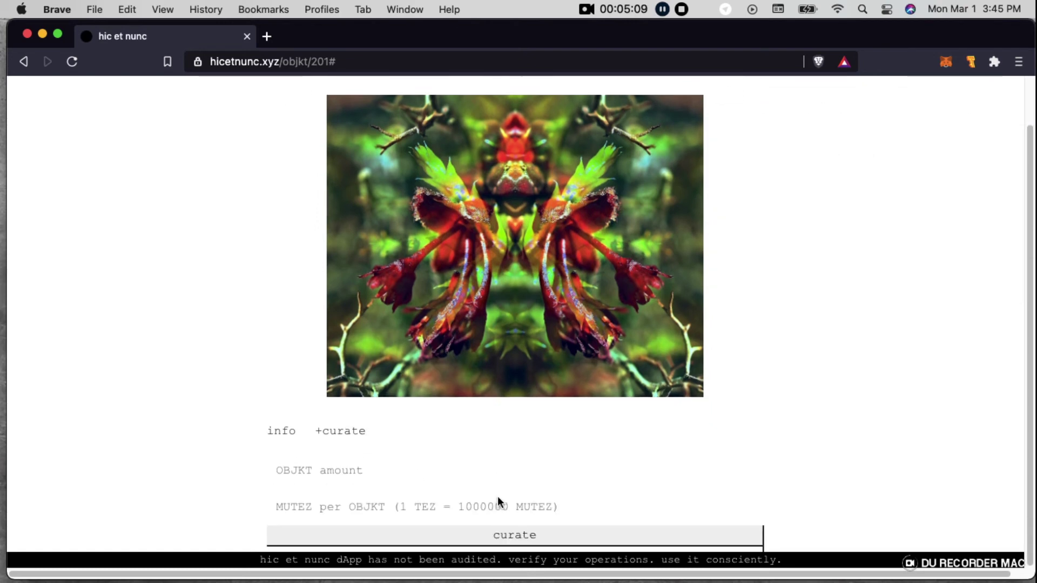
click(326, 468)
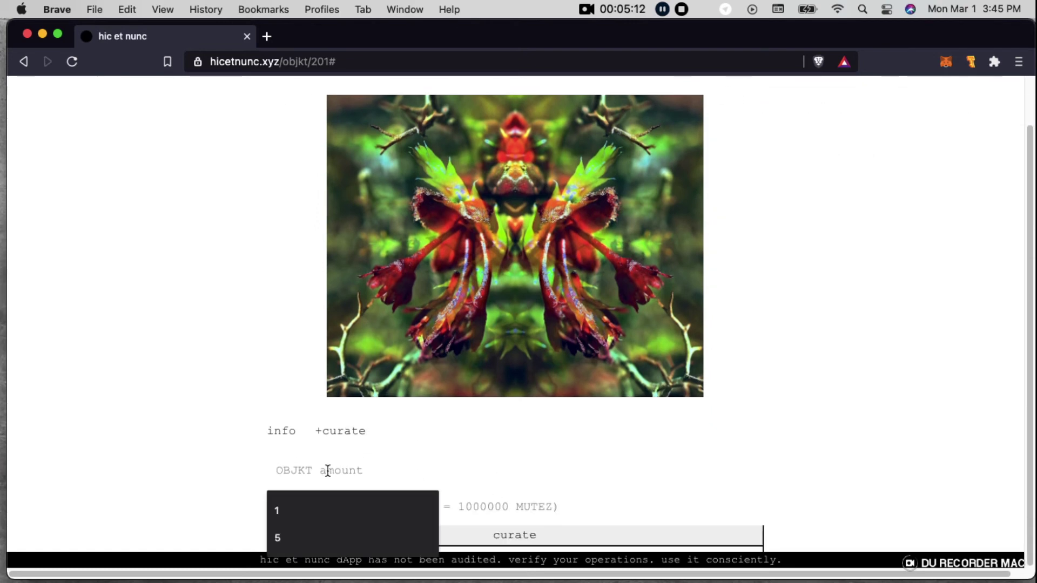
text(1)
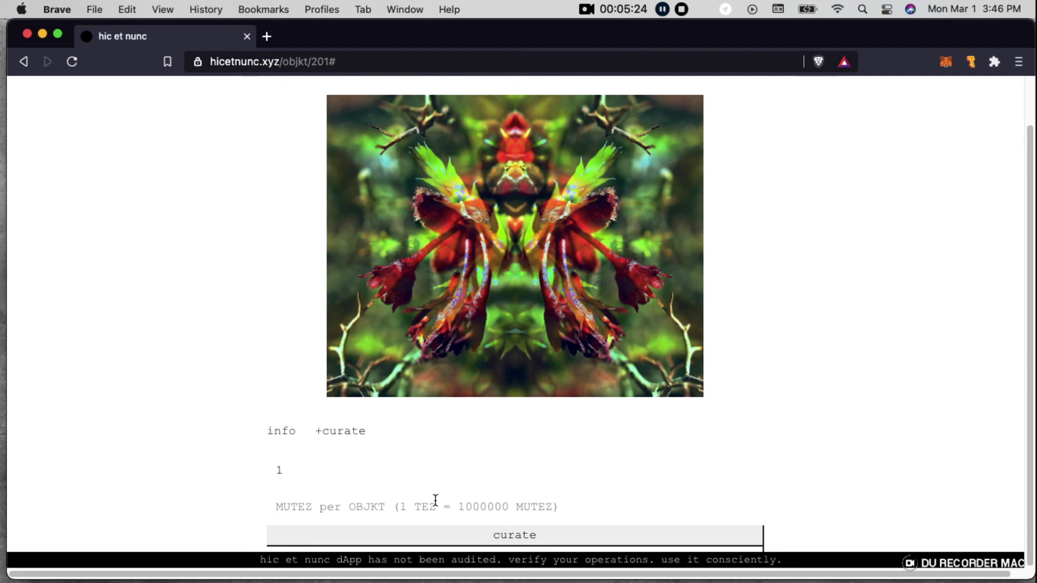
click(302, 507)
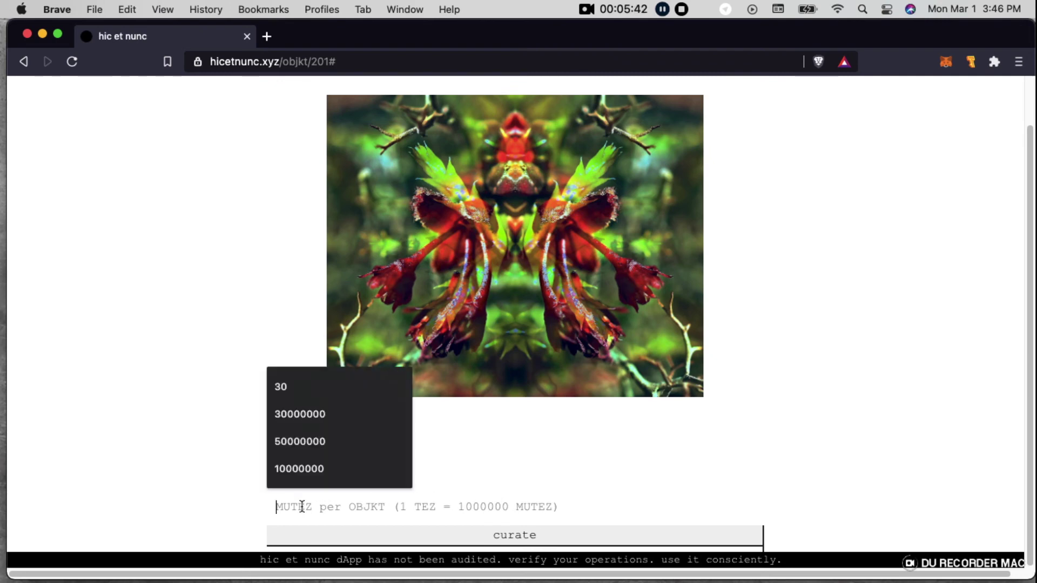
text(10000000)
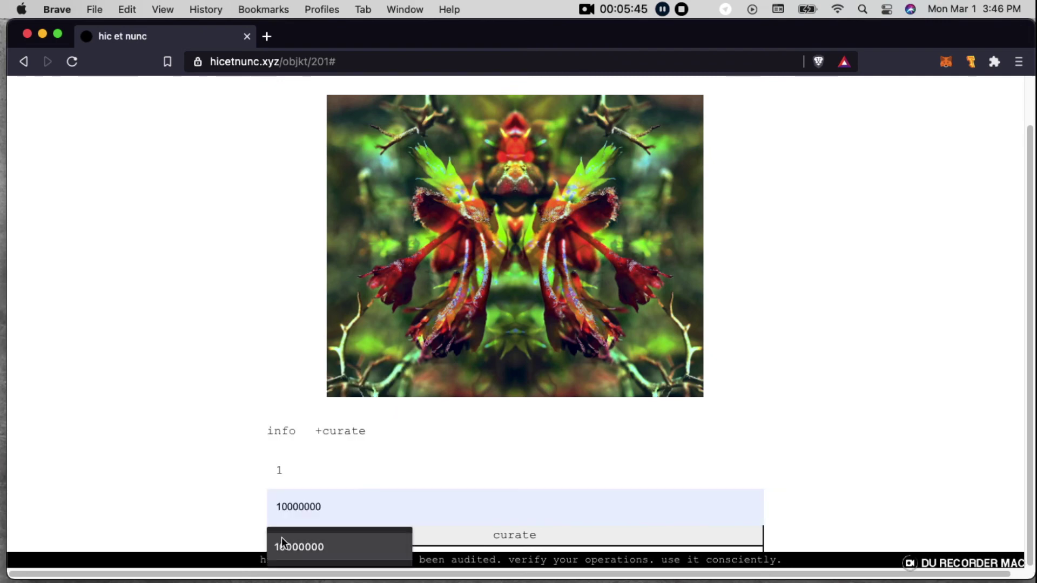
click(282, 544)
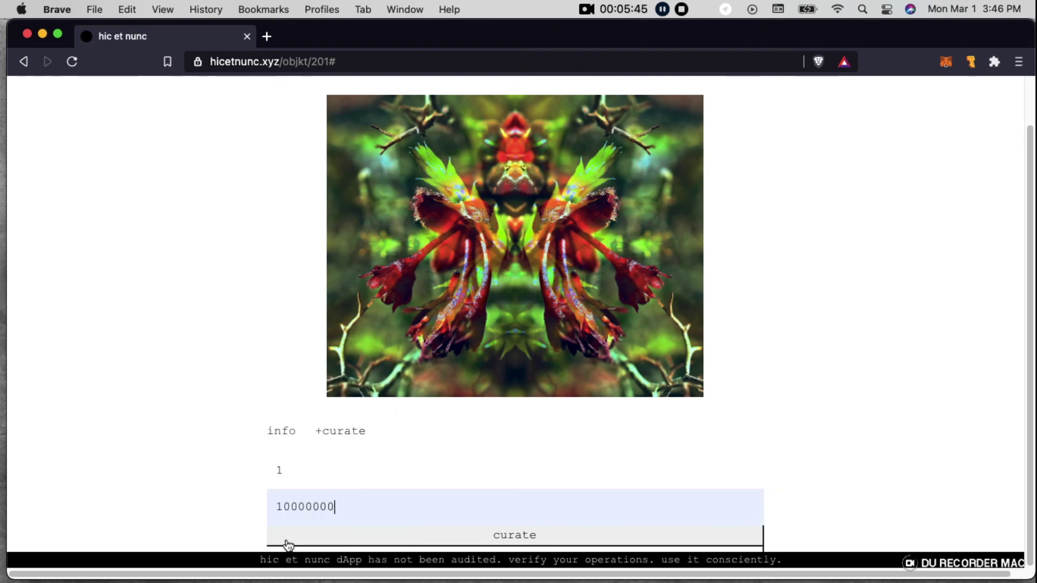
click(515, 537)
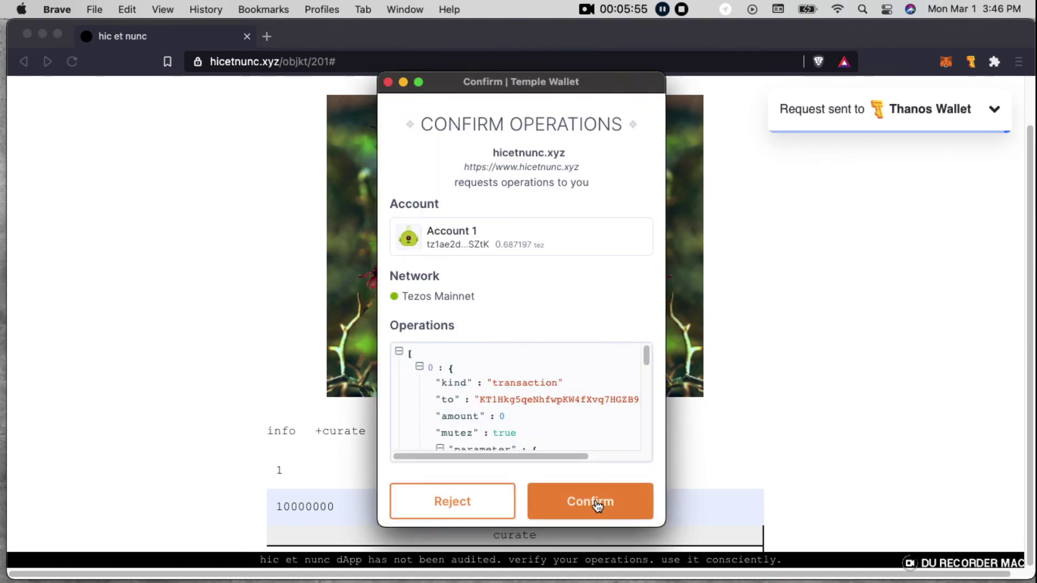
Confirm the curate listing operation in Temple Wallet.
click(597, 504)
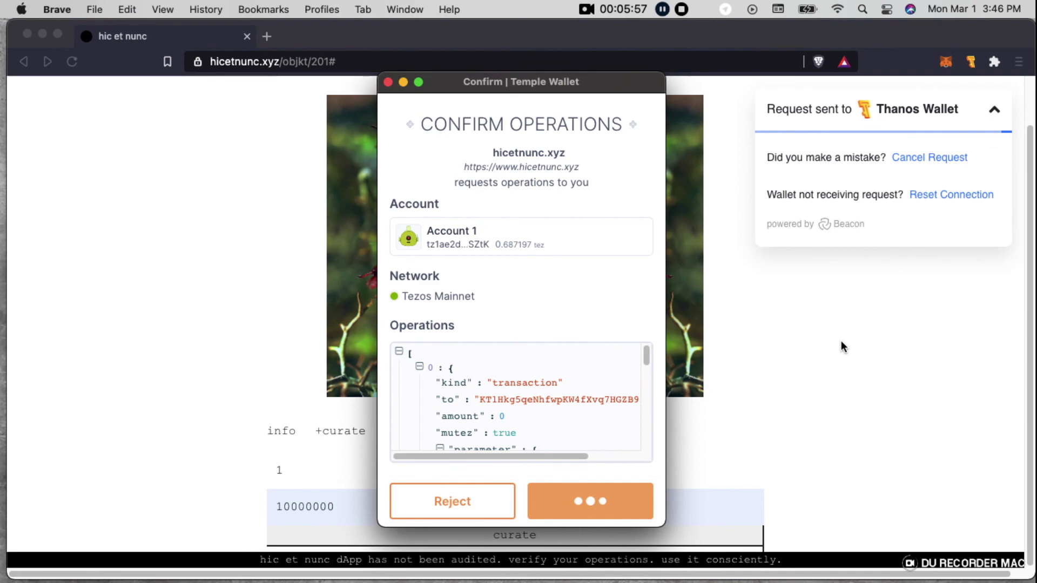